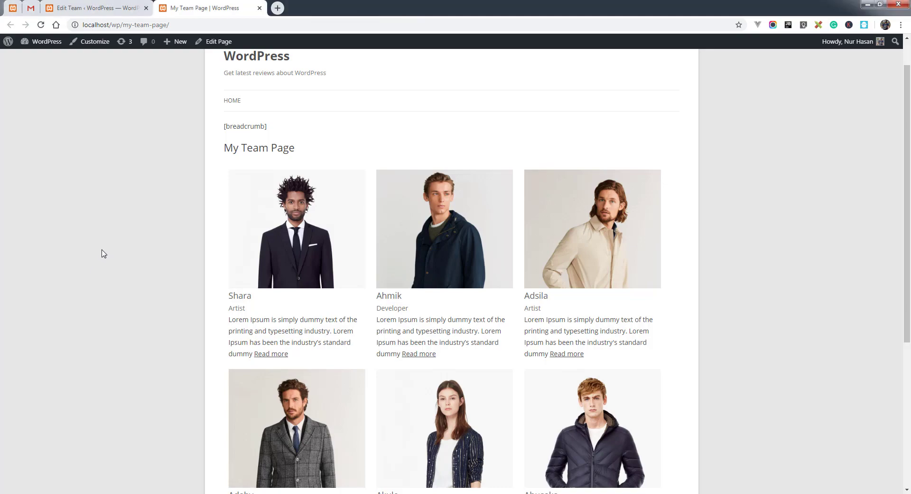
- Look over the six team members with photos, roles and excerpts on My Team Page
{"action": "scroll", "coordinate": [101, 252], "scroll_direction": "down", "scroll_amount": 5}
{"action": "scroll", "coordinate": [176, 261], "scroll_direction": "up", "scroll_amount": 2}
{"action": "scroll", "coordinate": [302, 209], "scroll_direction": "up", "scroll_amount": 1}
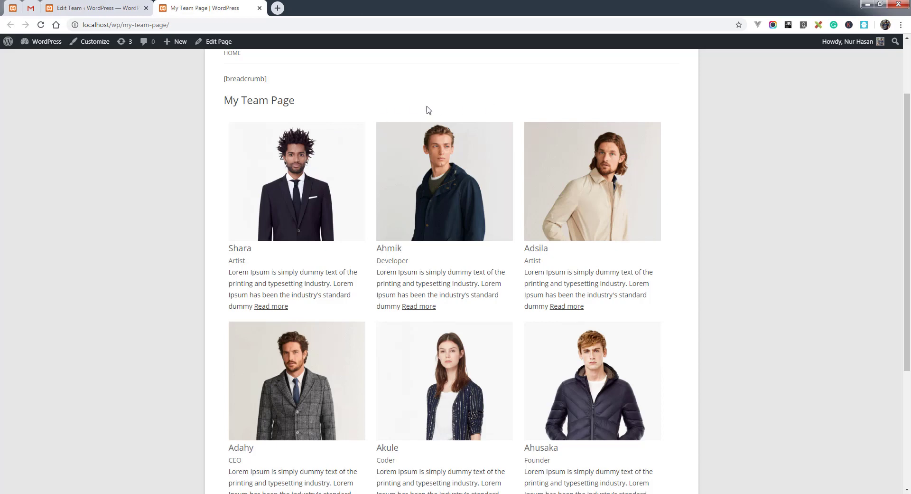
- On the My team edit screen, set View type to Filterable and show the Filterable settings
{"action": "left_click", "coordinate": [109, 10]}
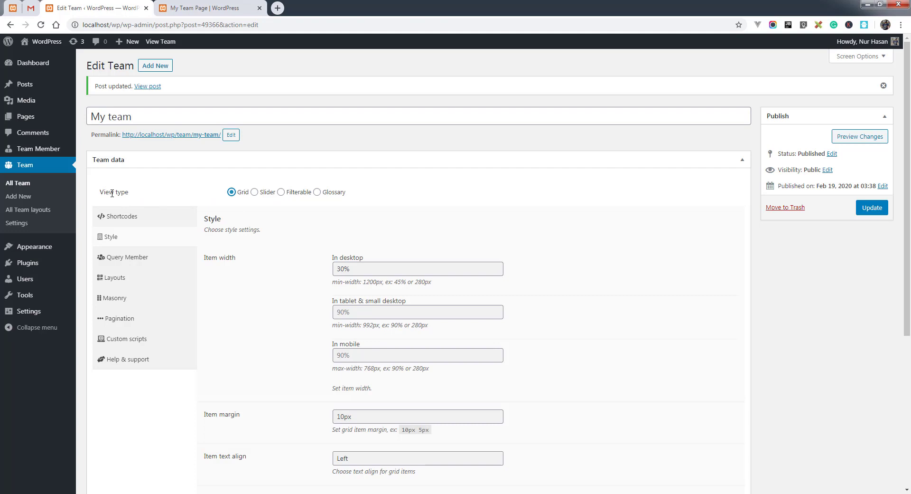
{"action": "left_click_drag", "start_coordinate": [100, 191], "coordinate": [130, 193]}
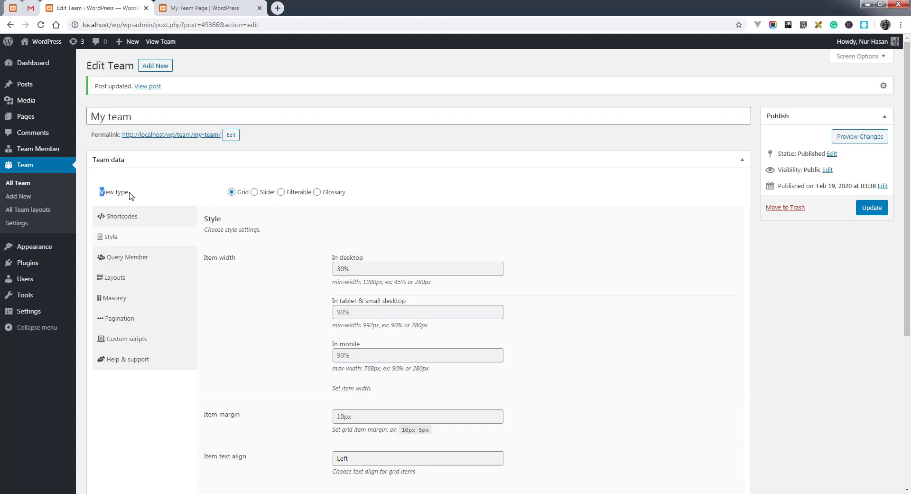
{"action": "left_click", "coordinate": [280, 193]}
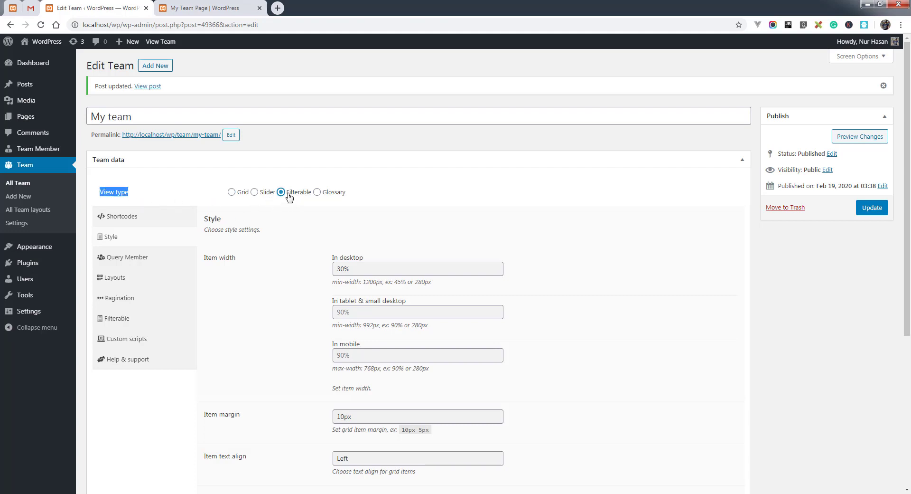
{"action": "left_click", "coordinate": [115, 320]}
{"action": "scroll", "coordinate": [268, 310], "scroll_direction": "down", "scroll_amount": 2}
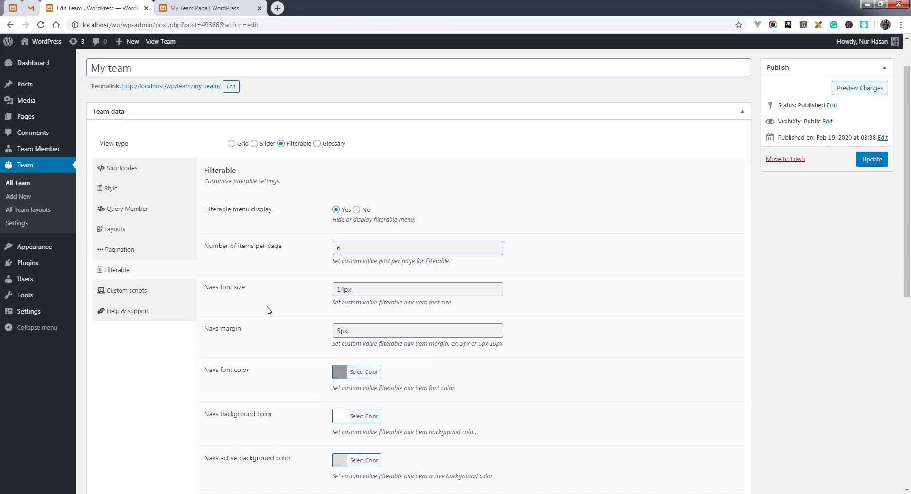
{"action": "scroll", "coordinate": [269, 289], "scroll_direction": "up", "scroll_amount": 1}
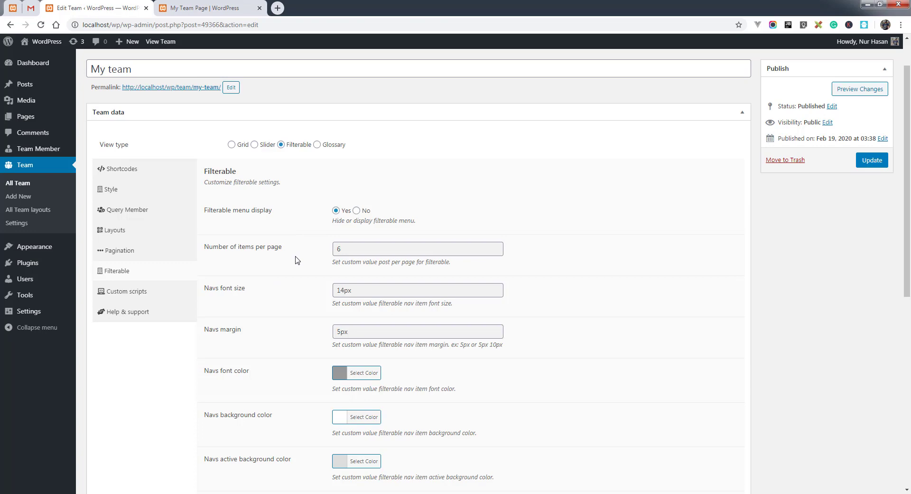
{"action": "scroll", "coordinate": [295, 259], "scroll_direction": "down", "scroll_amount": 2}
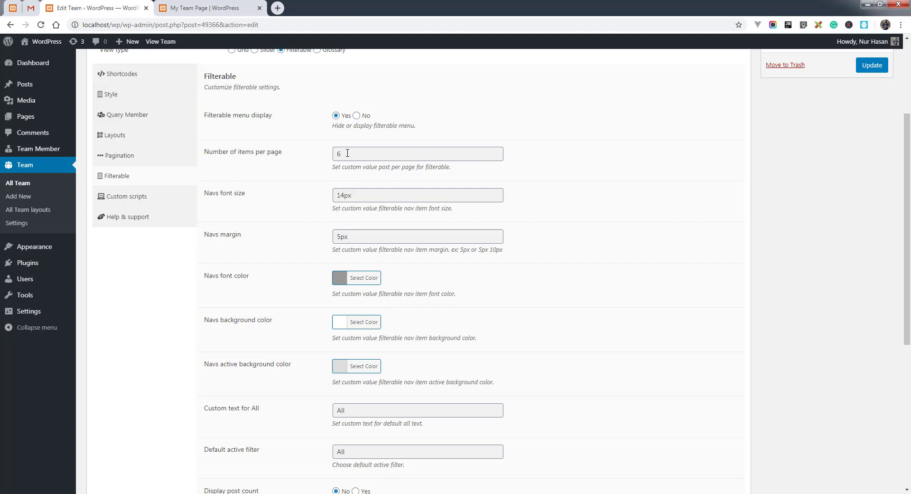
- Set Number of items per page to 3
{"action": "left_click_drag", "start_coordinate": [348, 153], "coordinate": [324, 159]}
{"action": "type", "text": "3"}
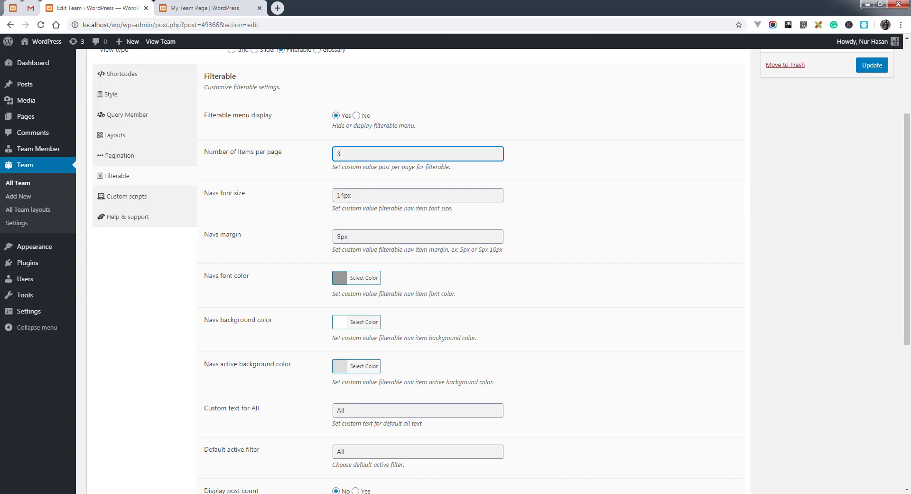
{"action": "left_click_drag", "start_coordinate": [350, 198], "coordinate": [301, 200]}
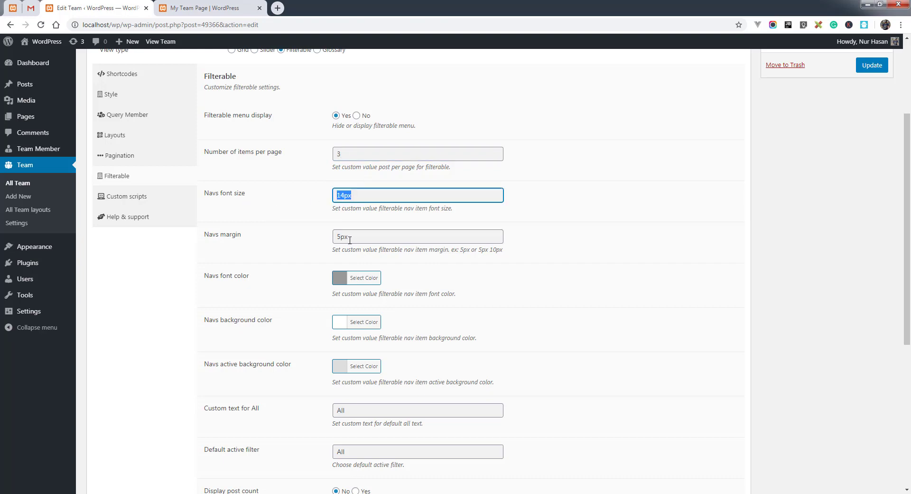
{"action": "key", "text": "Tab"}
{"action": "scroll", "coordinate": [291, 260], "scroll_direction": "down", "scroll_amount": 2}
- Make the filter nav font colour white and its background blue
{"action": "left_click", "coordinate": [370, 182]}
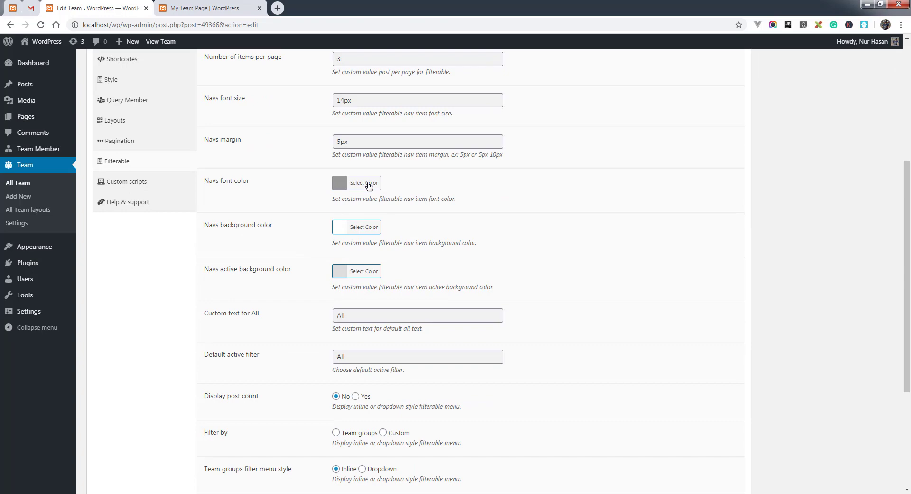
{"action": "left_click", "coordinate": [407, 293]}
{"action": "left_click", "coordinate": [295, 206]}
{"action": "left_click", "coordinate": [365, 229]}
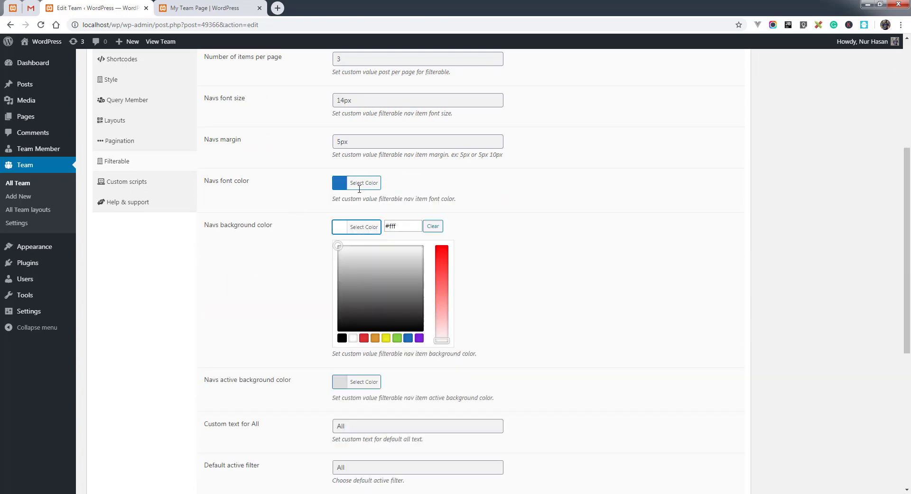
{"action": "left_click", "coordinate": [361, 183]}
{"action": "left_click", "coordinate": [360, 184]}
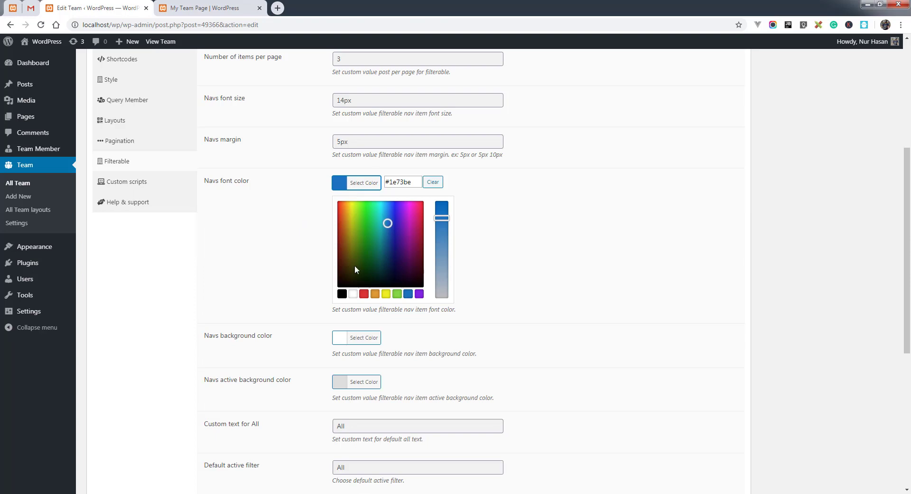
{"action": "left_click", "coordinate": [354, 294]}
{"action": "left_click", "coordinate": [253, 195]}
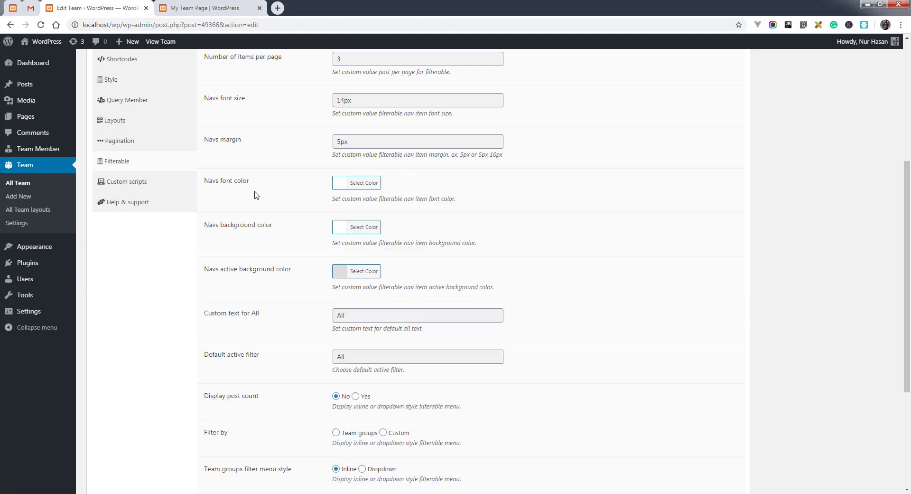
{"action": "left_click", "coordinate": [353, 230]}
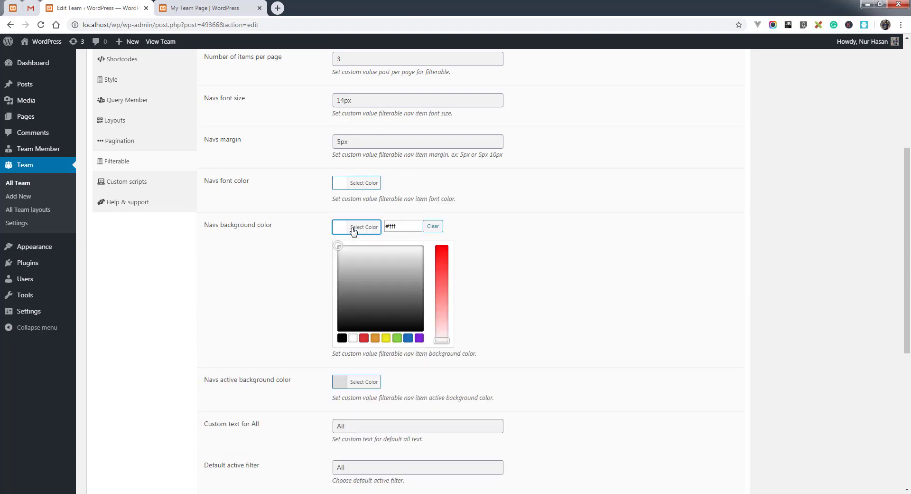
{"action": "left_click", "coordinate": [408, 338]}
{"action": "left_click", "coordinate": [287, 248]}
- Make the active nav item background red and review the All filter's custom text
{"action": "scroll", "coordinate": [286, 248], "scroll_direction": "down", "scroll_amount": 1}
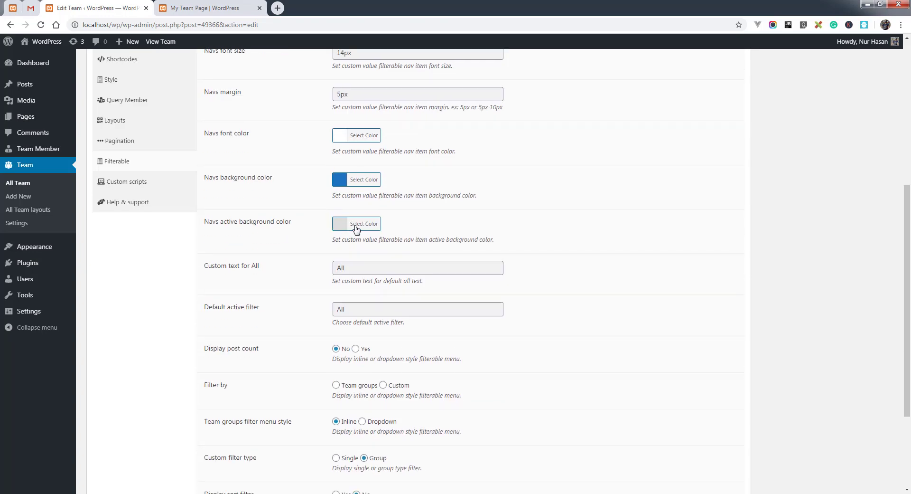
{"action": "left_click", "coordinate": [356, 224]}
{"action": "left_click", "coordinate": [364, 335]}
{"action": "left_click", "coordinate": [286, 257]}
{"action": "scroll", "coordinate": [287, 257], "scroll_direction": "down", "scroll_amount": 1}
{"action": "left_click", "coordinate": [357, 224]}
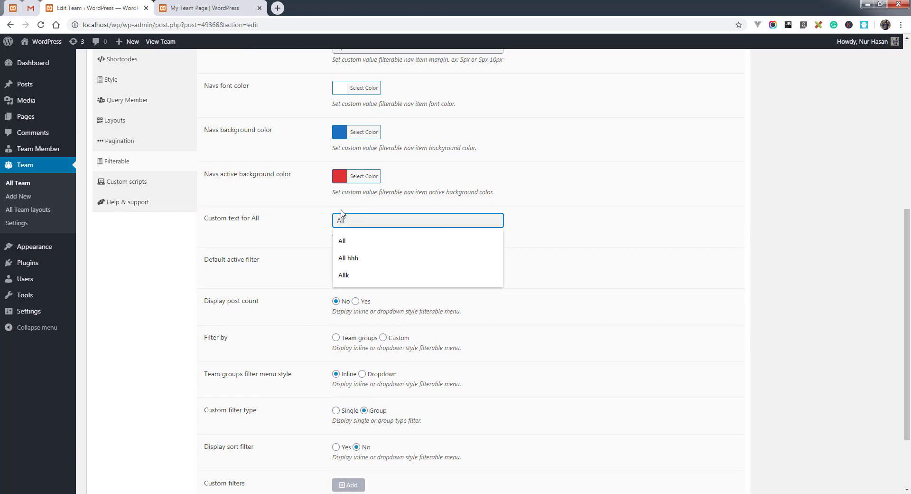
{"action": "left_click", "coordinate": [303, 203]}
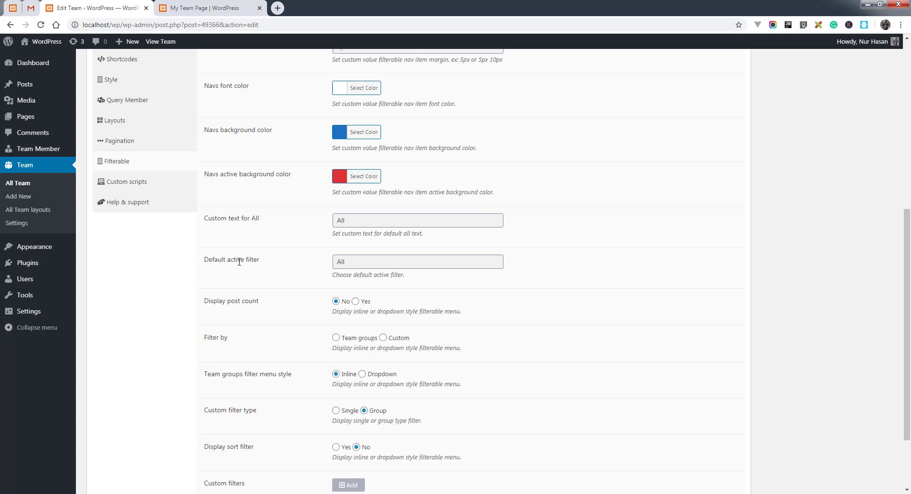
- Review the default active filter options, leaving it set to All
{"action": "left_click", "coordinate": [314, 264]}
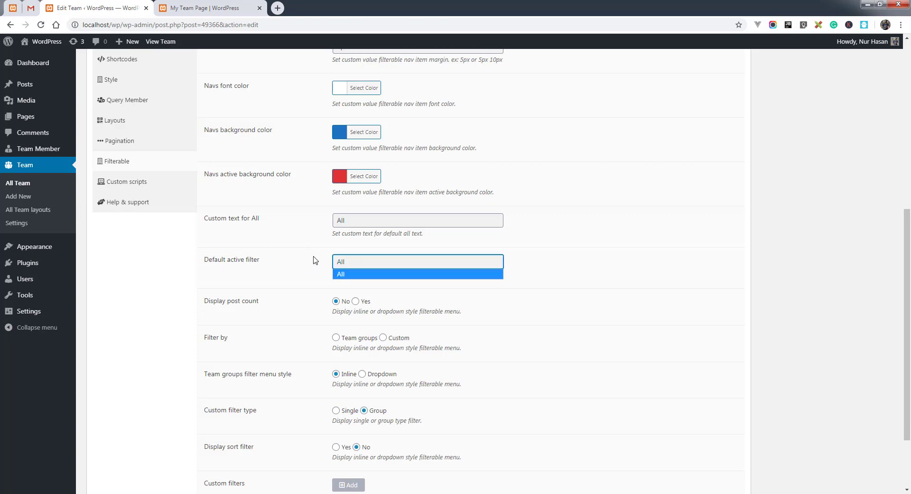
{"action": "left_click", "coordinate": [313, 260]}
{"action": "left_click", "coordinate": [340, 262]}
{"action": "left_click", "coordinate": [300, 251]}
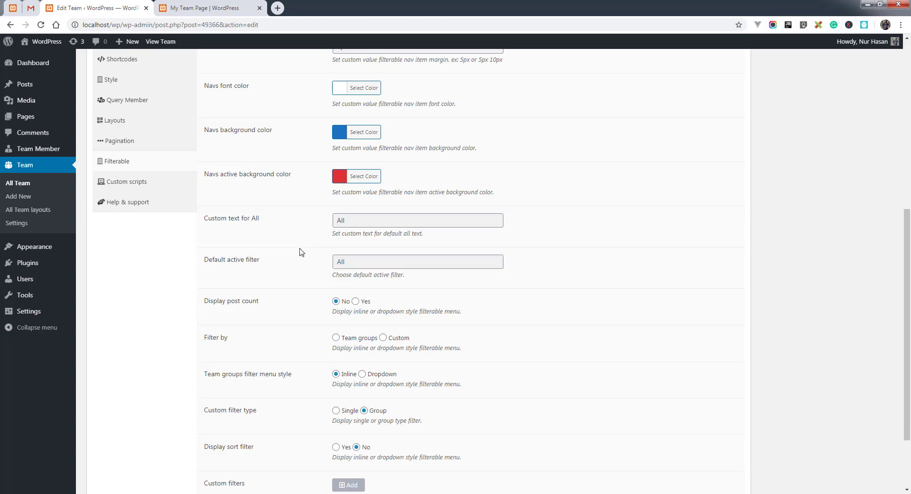
{"action": "scroll", "coordinate": [300, 252], "scroll_direction": "down", "scroll_amount": 1}
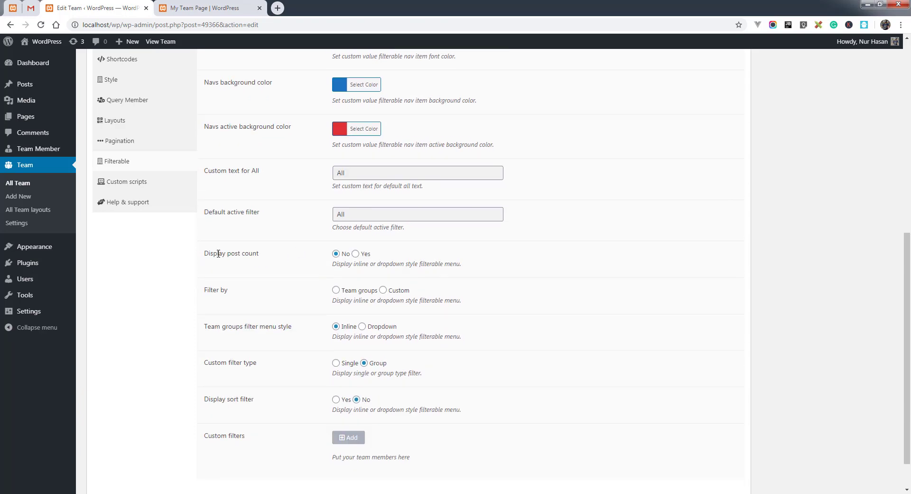
- Set Filter by to Team groups and dismiss the Windows colour-scheme prompt
{"action": "left_click", "coordinate": [336, 290]}
{"action": "scroll", "coordinate": [313, 280], "scroll_direction": "up", "scroll_amount": 1}
{"action": "scroll", "coordinate": [318, 279], "scroll_direction": "up", "scroll_amount": 1}
{"action": "scroll", "coordinate": [332, 275], "scroll_direction": "up", "scroll_amount": 1}
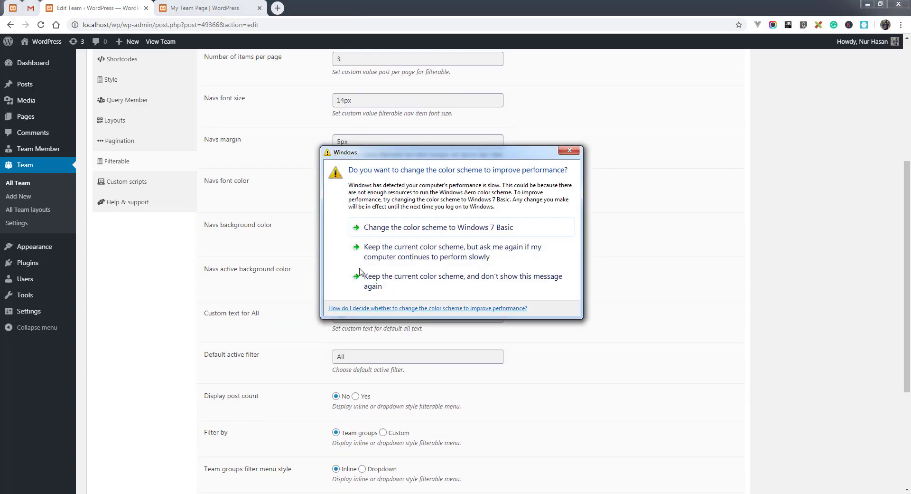
{"action": "left_click", "coordinate": [370, 254]}
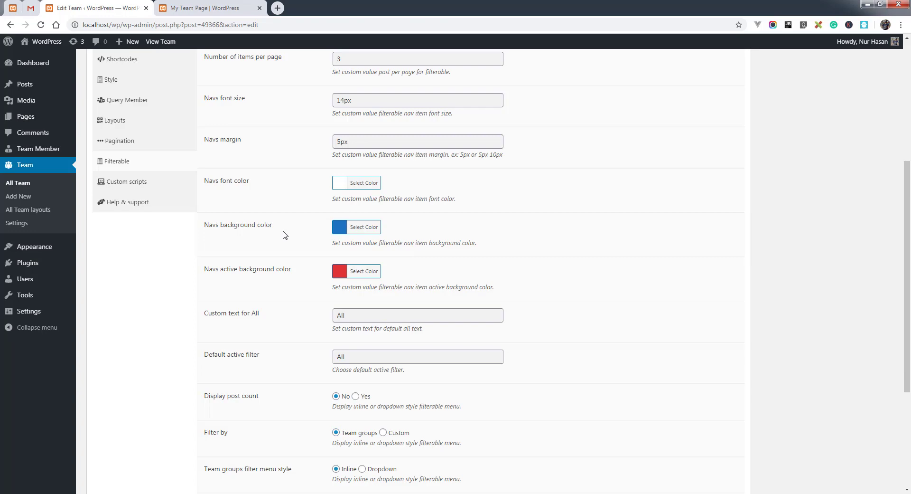
- Tick the Coder, Designer, Founder and Team Leader groups in Query Member
{"action": "scroll", "coordinate": [285, 235], "scroll_direction": "up", "scroll_amount": 1}
{"action": "scroll", "coordinate": [285, 235], "scroll_direction": "up", "scroll_amount": 2}
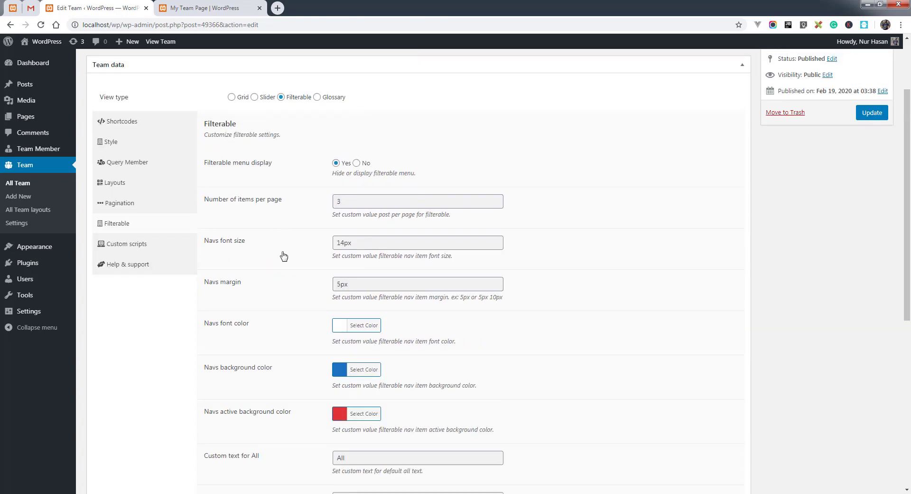
{"action": "scroll", "coordinate": [323, 285], "scroll_direction": "down", "scroll_amount": 3}
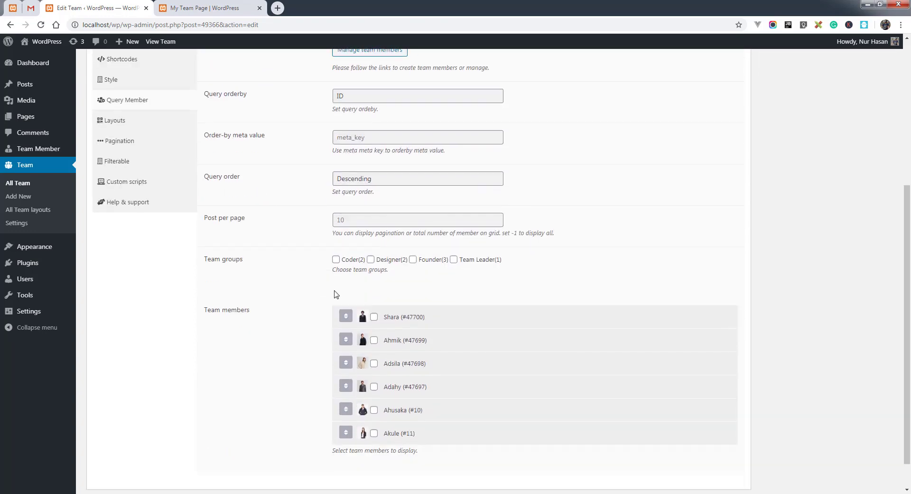
{"action": "left_click", "coordinate": [335, 259]}
{"action": "left_click", "coordinate": [371, 258]}
{"action": "left_click", "coordinate": [413, 259]}
{"action": "left_click", "coordinate": [453, 259]}
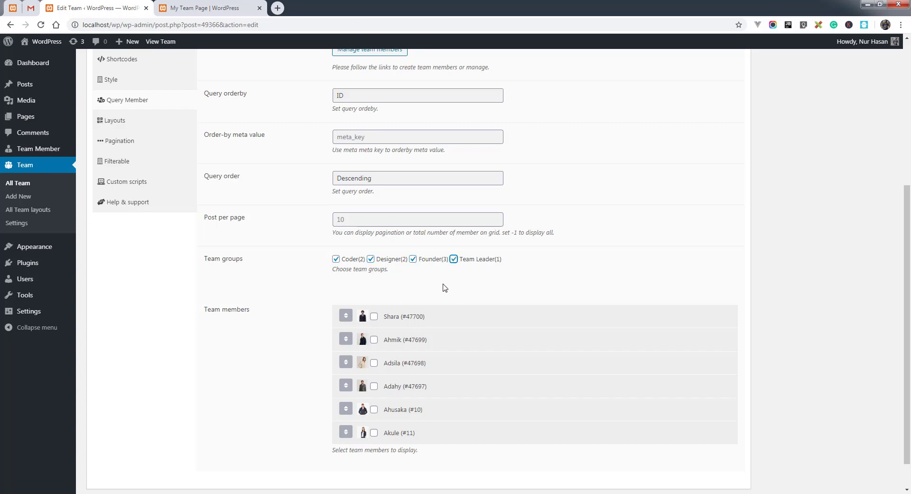
- Return to the Filterable settings and update the team
{"action": "scroll", "coordinate": [316, 284], "scroll_direction": "up", "scroll_amount": 2}
{"action": "scroll", "coordinate": [316, 284], "scroll_direction": "up", "scroll_amount": 3}
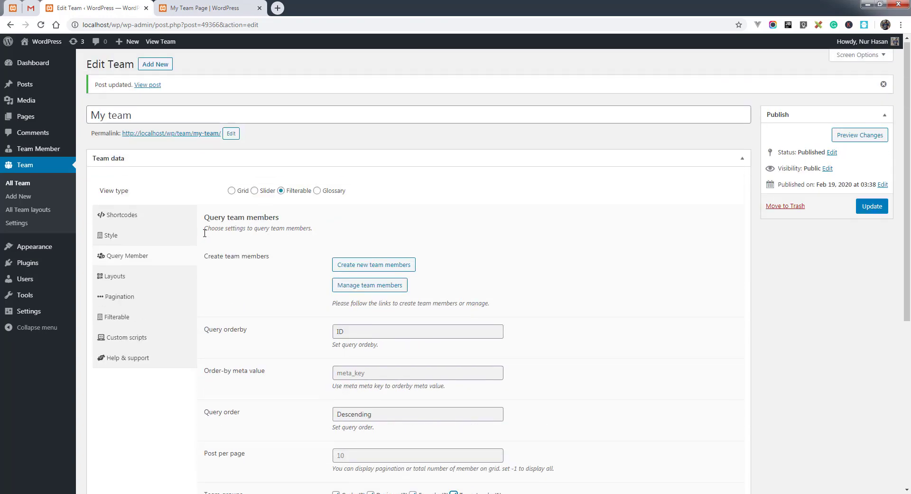
{"action": "left_click", "coordinate": [258, 321]}
{"action": "scroll", "coordinate": [306, 311], "scroll_direction": "down", "scroll_amount": 4}
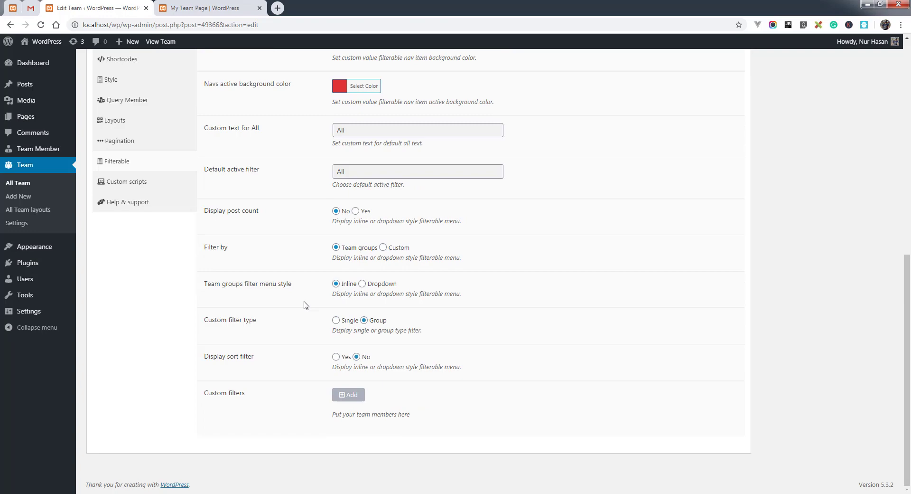
{"action": "scroll", "coordinate": [313, 295], "scroll_direction": "up", "scroll_amount": 6}
{"action": "scroll", "coordinate": [318, 290], "scroll_direction": "up", "scroll_amount": 2}
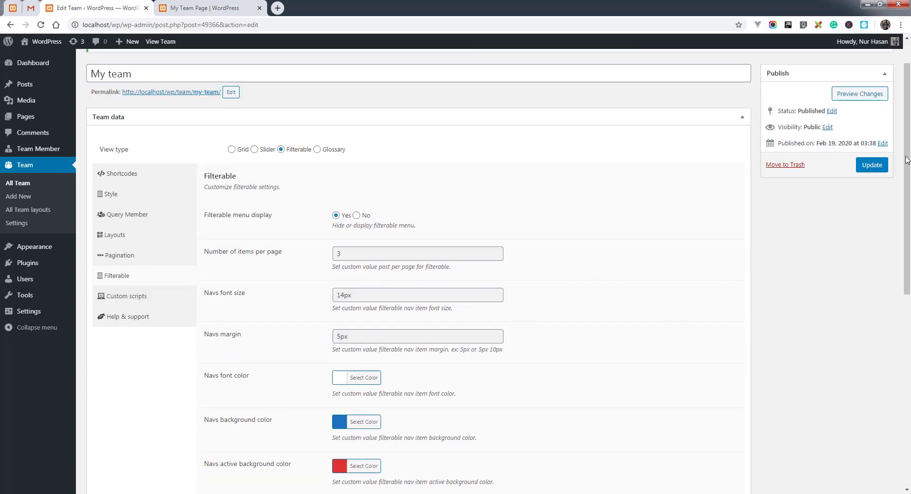
{"action": "left_click", "coordinate": [874, 166]}
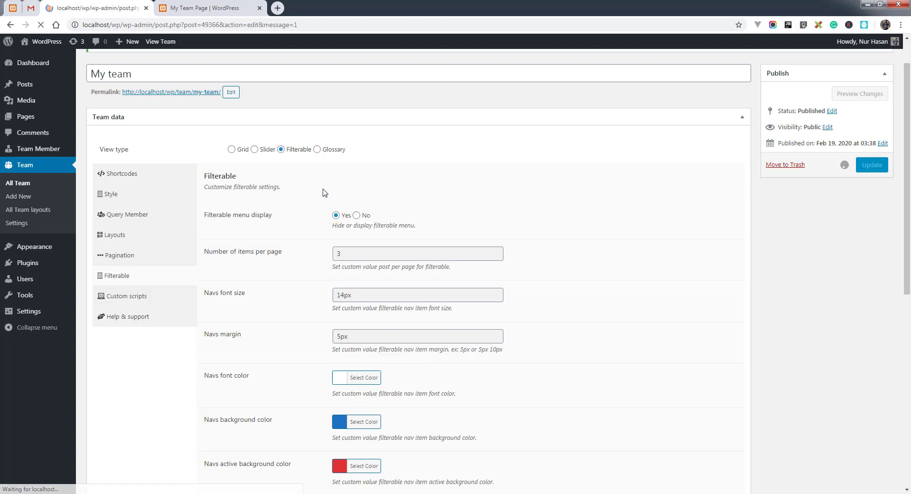
- Reload My Team Page and try the Designer, Team Leader, Coder and All filters
{"action": "left_click", "coordinate": [205, 8]}
{"action": "left_click", "coordinate": [41, 25]}
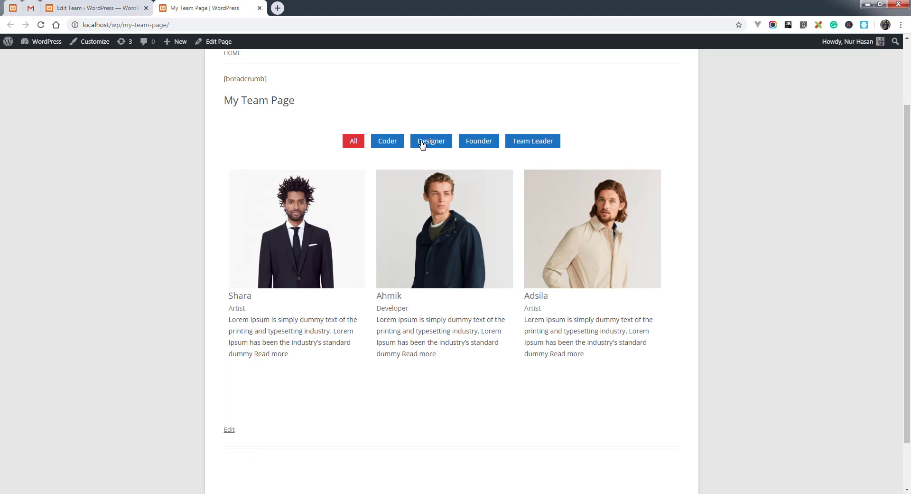
{"action": "left_click", "coordinate": [429, 143]}
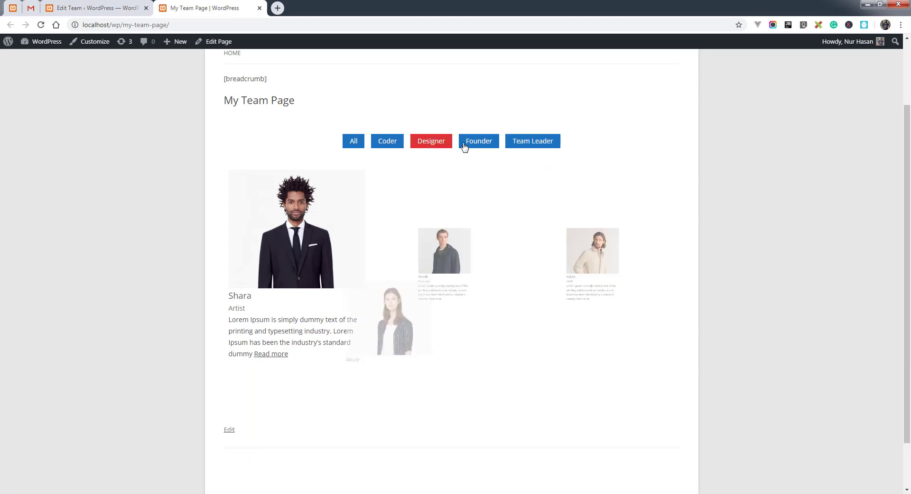
{"action": "left_click", "coordinate": [469, 143]}
{"action": "left_click", "coordinate": [530, 142]}
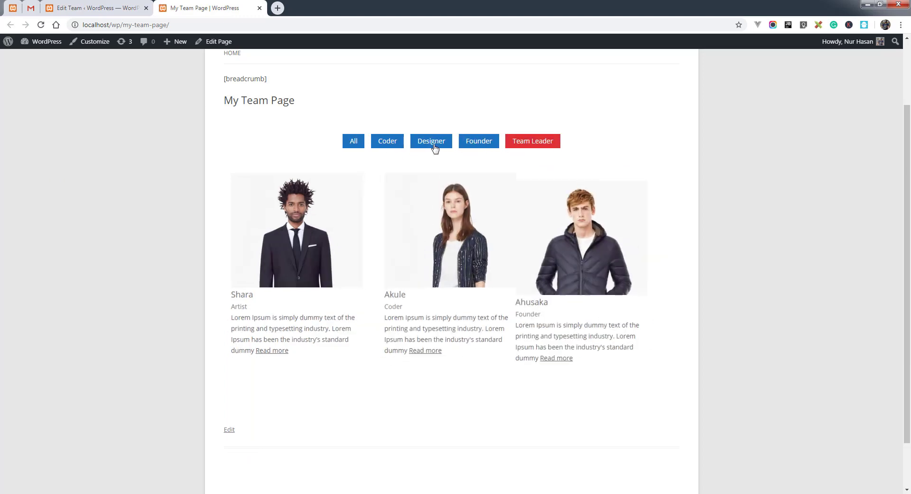
{"action": "left_click", "coordinate": [386, 145]}
{"action": "left_click", "coordinate": [354, 143]}
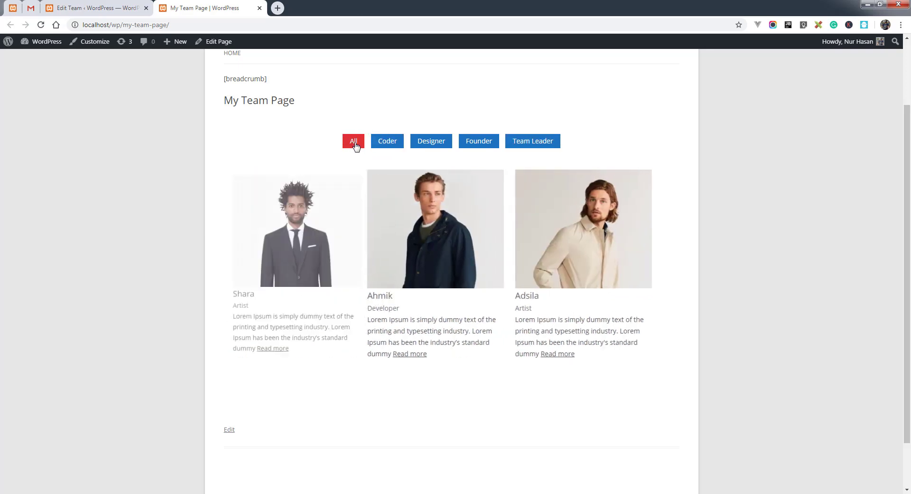
- Cycle through the Coder, Designer, Founder, Team Leader and All filters, then return to editing
{"action": "left_click", "coordinate": [386, 144]}
{"action": "left_click", "coordinate": [429, 144]}
{"action": "left_click", "coordinate": [496, 143]}
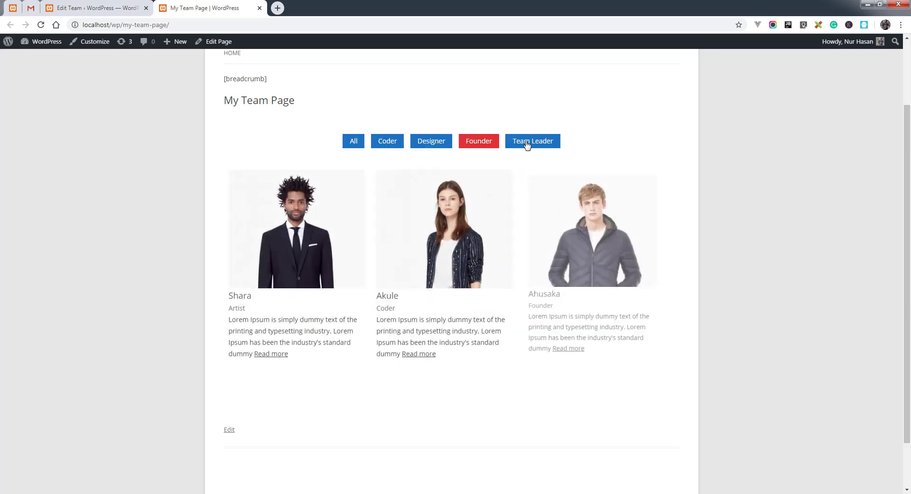
{"action": "left_click", "coordinate": [526, 144]}
{"action": "left_click", "coordinate": [355, 143]}
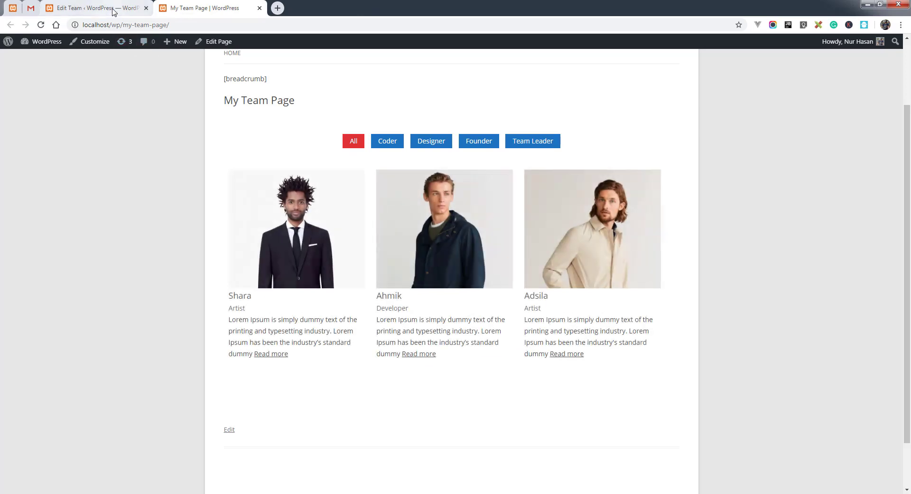
{"action": "left_click", "coordinate": [114, 14]}
- Set Post per page to -1 in Query Member and update the team
{"action": "left_click", "coordinate": [148, 261]}
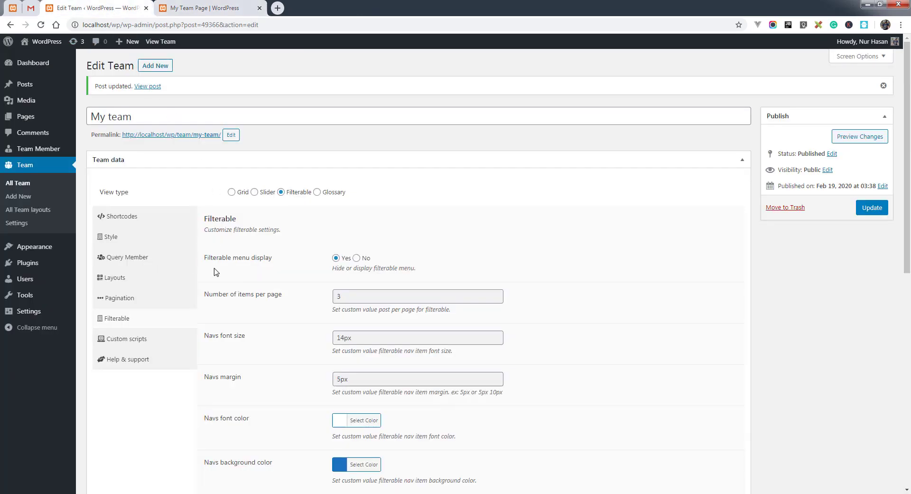
{"action": "scroll", "coordinate": [266, 259], "scroll_direction": "down", "scroll_amount": 4}
{"action": "left_click", "coordinate": [349, 268]}
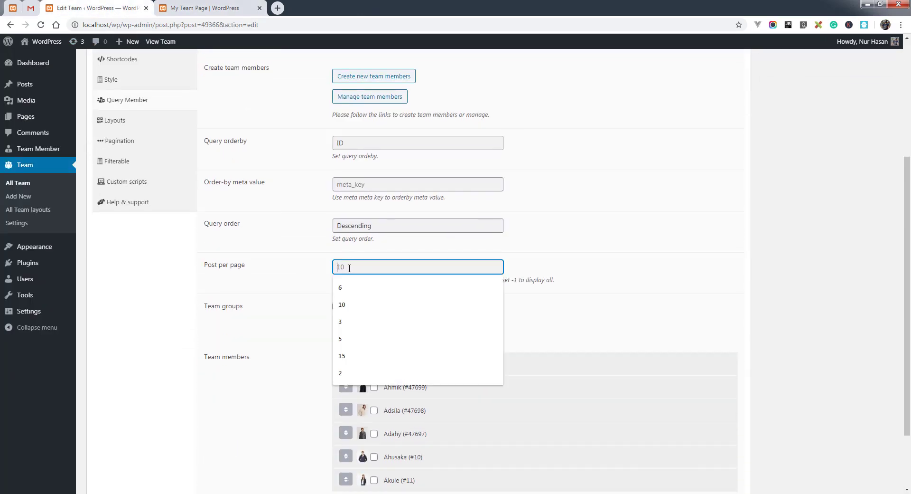
{"action": "type", "text": "-1"}
{"action": "left_click", "coordinate": [314, 258]}
{"action": "scroll", "coordinate": [311, 259], "scroll_direction": "up", "scroll_amount": 4}
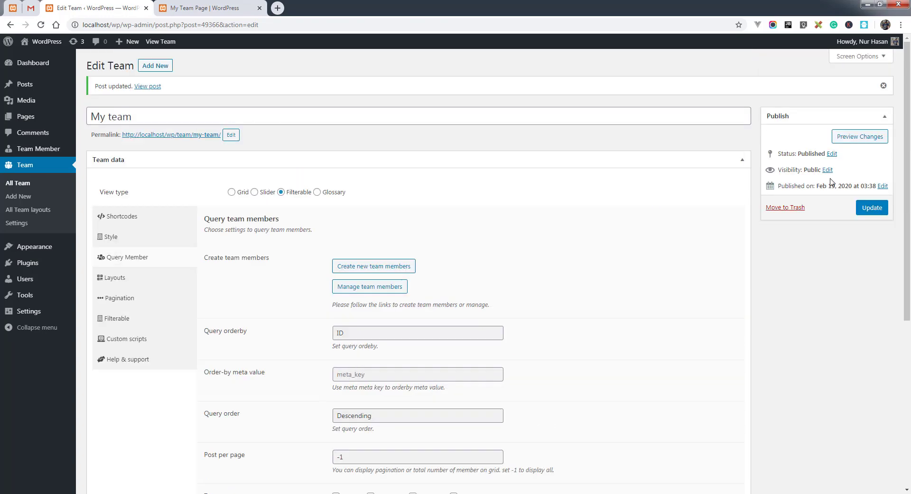
{"action": "left_click", "coordinate": [858, 211]}
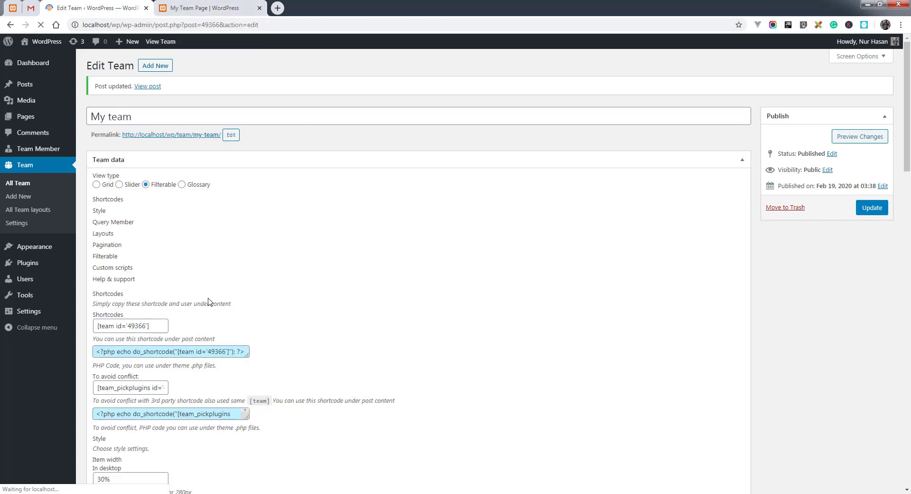
- Retest the Coder and Designer filters on My Team Page, then go back to editing
{"action": "scroll", "coordinate": [446, 266], "scroll_direction": "down", "scroll_amount": 5}
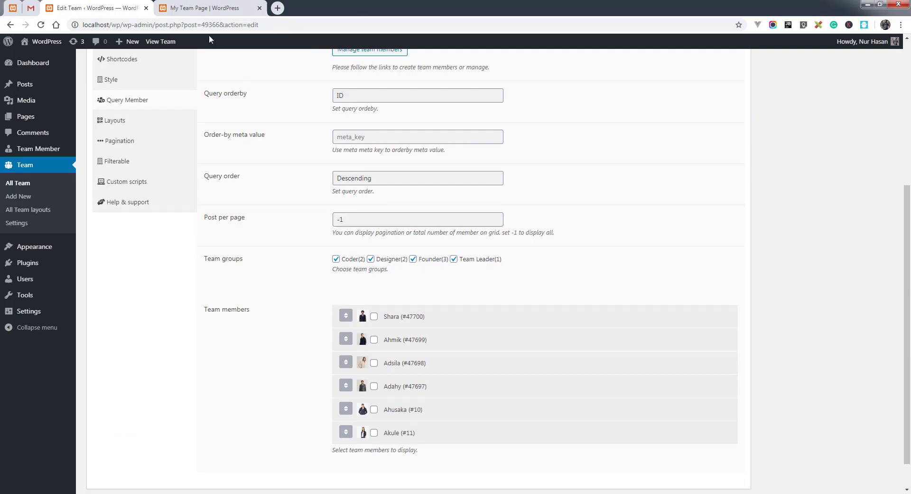
{"action": "key", "text": "ctrl+Tab"}
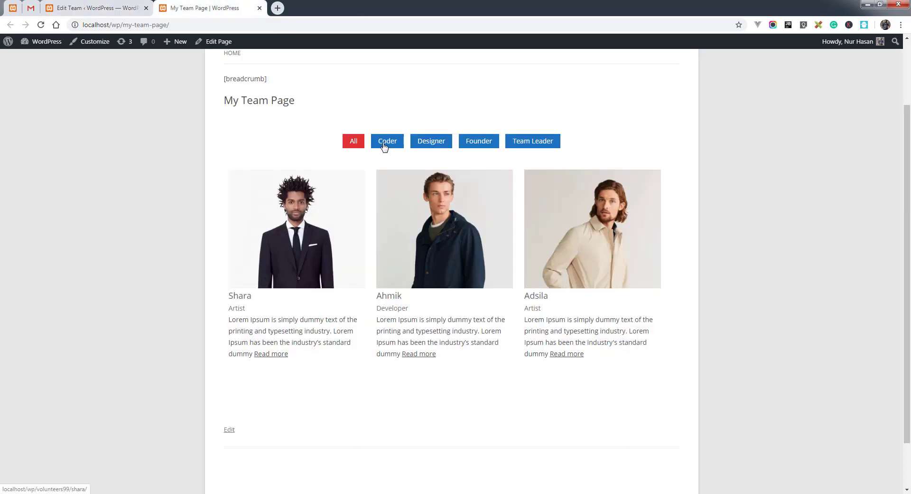
{"action": "left_click", "coordinate": [384, 142]}
{"action": "left_click", "coordinate": [443, 148]}
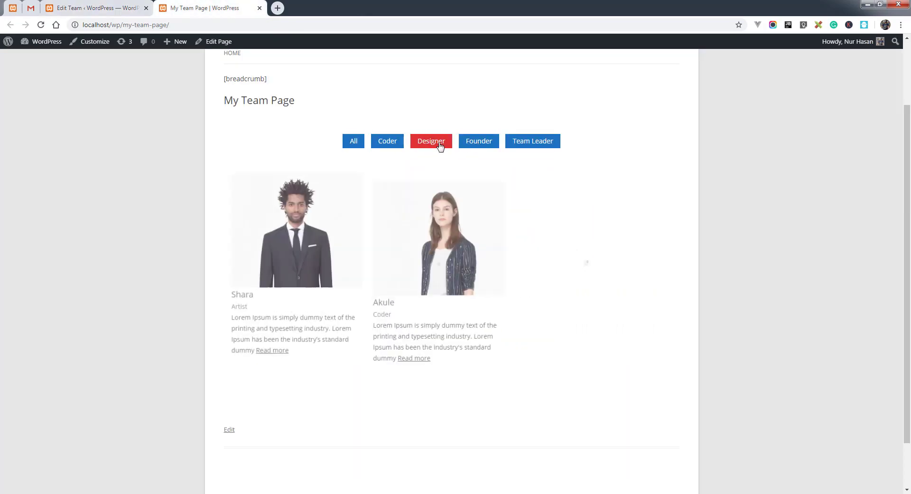
{"action": "left_click", "coordinate": [388, 145]}
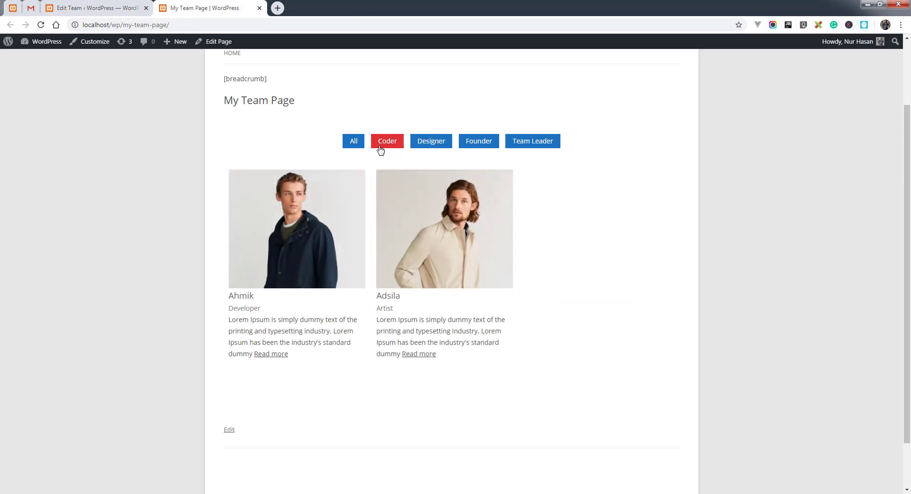
{"action": "left_click", "coordinate": [114, 7]}
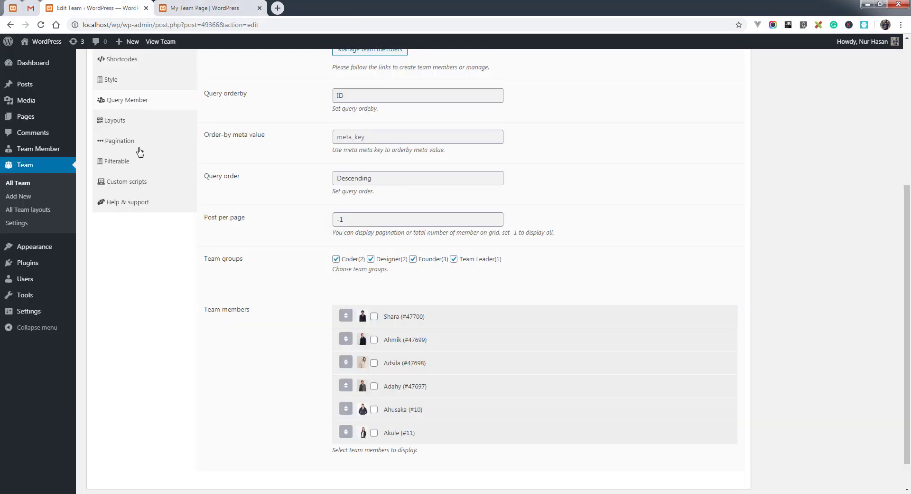
- Set Display post count to Yes, update the team, and reload My Team Page
{"action": "left_click", "coordinate": [125, 161]}
{"action": "scroll", "coordinate": [321, 317], "scroll_direction": "down", "scroll_amount": 2}
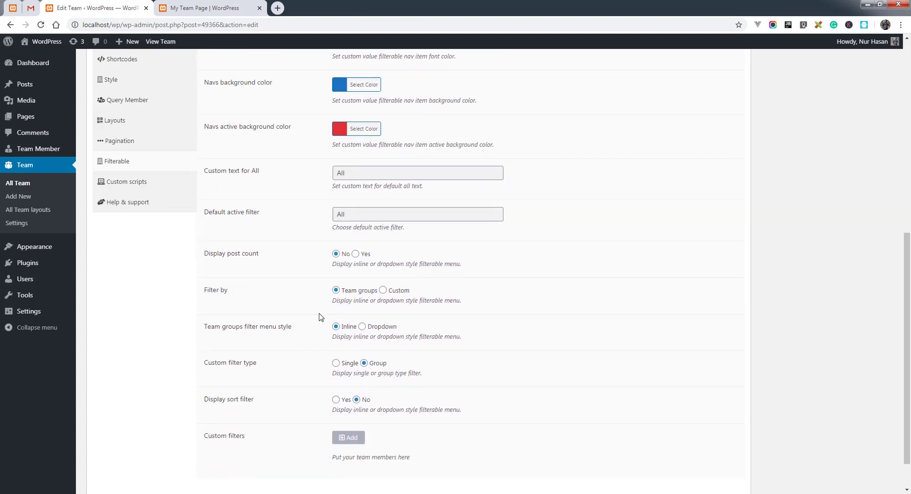
{"action": "scroll", "coordinate": [321, 320], "scroll_direction": "down", "scroll_amount": 1}
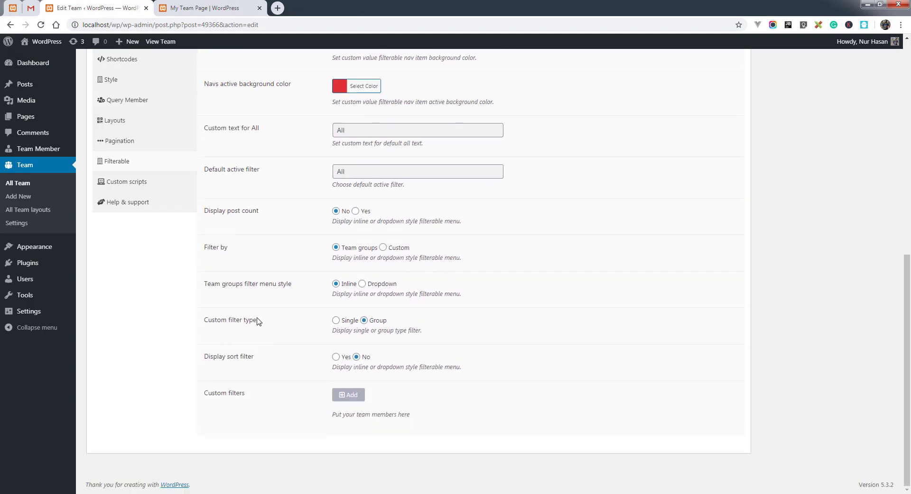
{"action": "scroll", "coordinate": [243, 279], "scroll_direction": "up", "scroll_amount": 1}
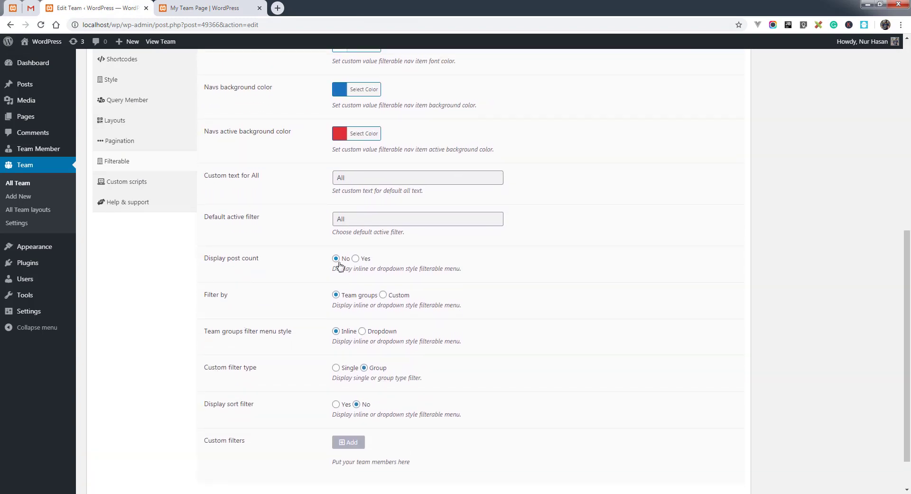
{"action": "scroll", "coordinate": [597, 247], "scroll_direction": "up", "scroll_amount": 6}
{"action": "scroll", "coordinate": [819, 244], "scroll_direction": "up", "scroll_amount": 2}
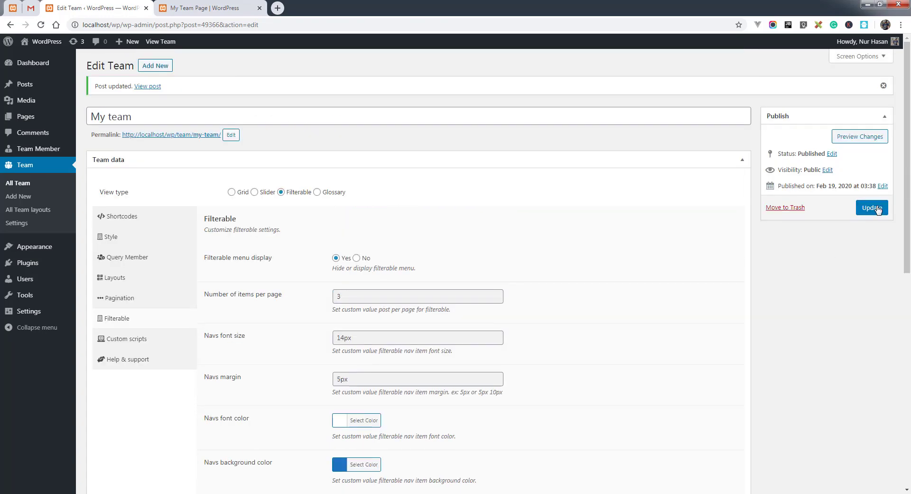
{"action": "left_click", "coordinate": [873, 207]}
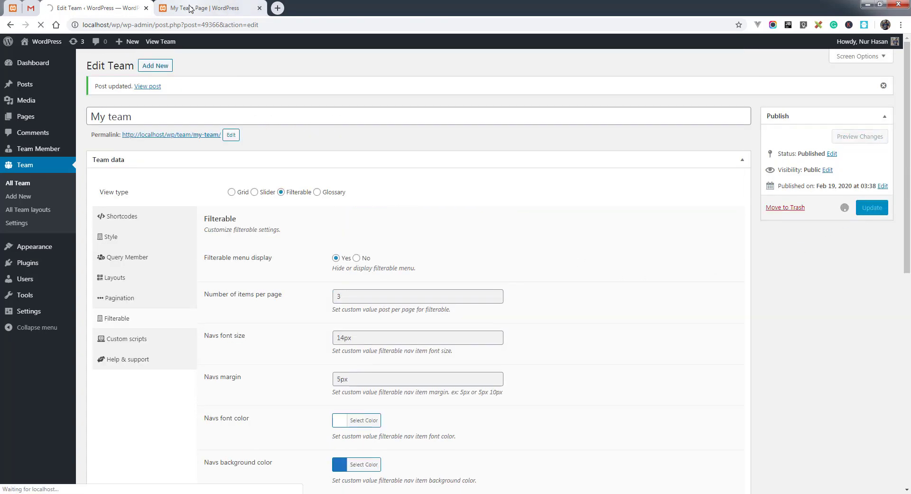
{"action": "left_click", "coordinate": [204, 8]}
{"action": "left_click", "coordinate": [40, 26]}
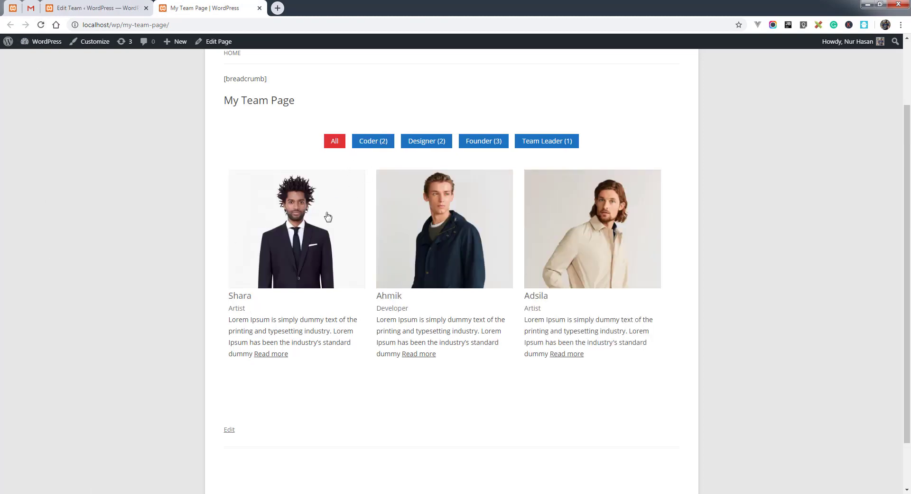
- Try the counted Coder, Designer, Founder, Team Leader and All filters on the team page
{"action": "left_click", "coordinate": [378, 143]}
{"action": "left_click", "coordinate": [433, 144]}
{"action": "left_click", "coordinate": [484, 144]}
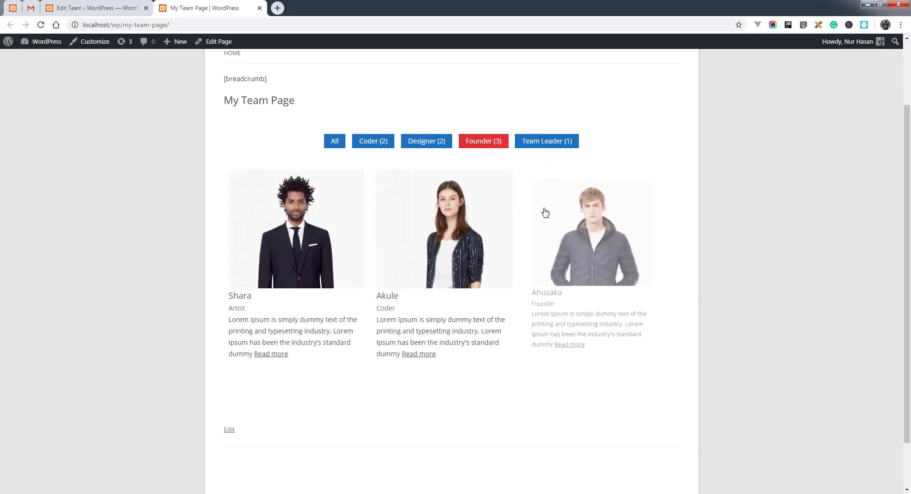
{"action": "left_click", "coordinate": [559, 142]}
{"action": "left_click", "coordinate": [334, 143]}
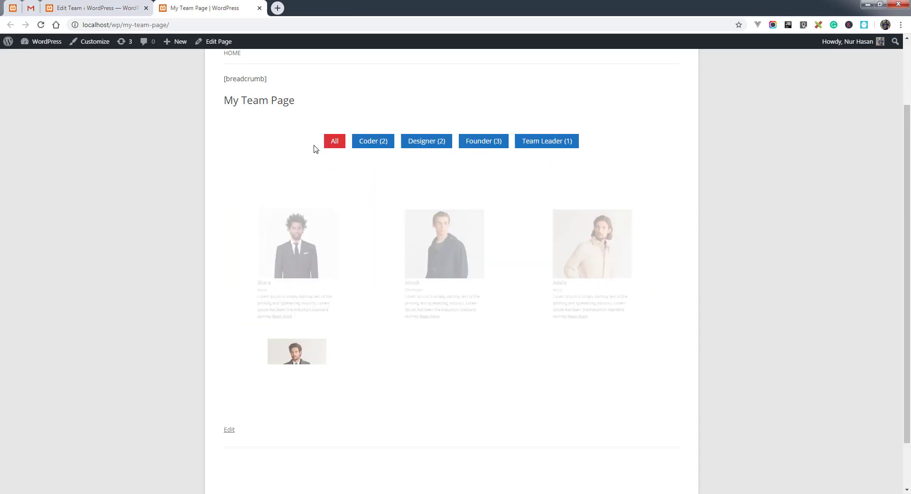
- Set the Team groups filter menu style to Dropdown and update the team
{"action": "left_click", "coordinate": [95, 8]}
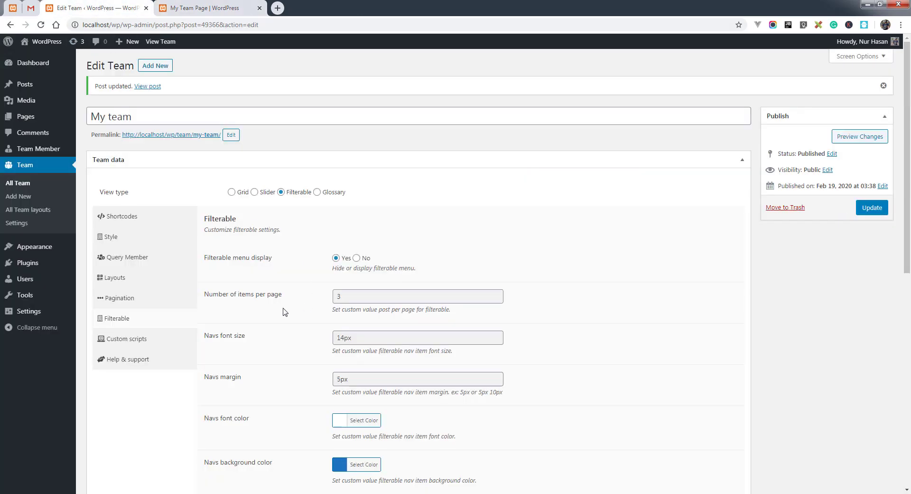
{"action": "scroll", "coordinate": [280, 295], "scroll_direction": "down", "scroll_amount": 2}
{"action": "scroll", "coordinate": [275, 284], "scroll_direction": "down", "scroll_amount": 4}
{"action": "scroll", "coordinate": [273, 311], "scroll_direction": "down", "scroll_amount": 2}
{"action": "scroll", "coordinate": [274, 312], "scroll_direction": "down", "scroll_amount": 1}
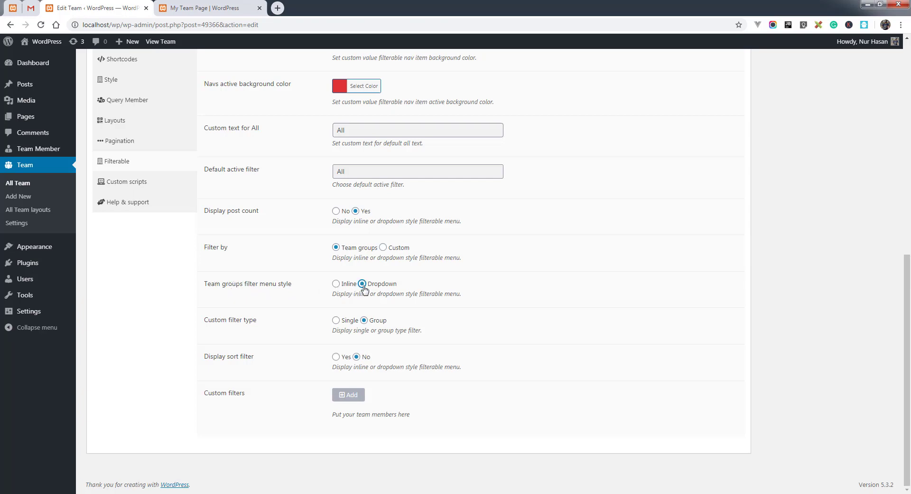
{"action": "scroll", "coordinate": [802, 241], "scroll_direction": "up", "scroll_amount": 5}
{"action": "scroll", "coordinate": [785, 224], "scroll_direction": "up", "scroll_amount": 4}
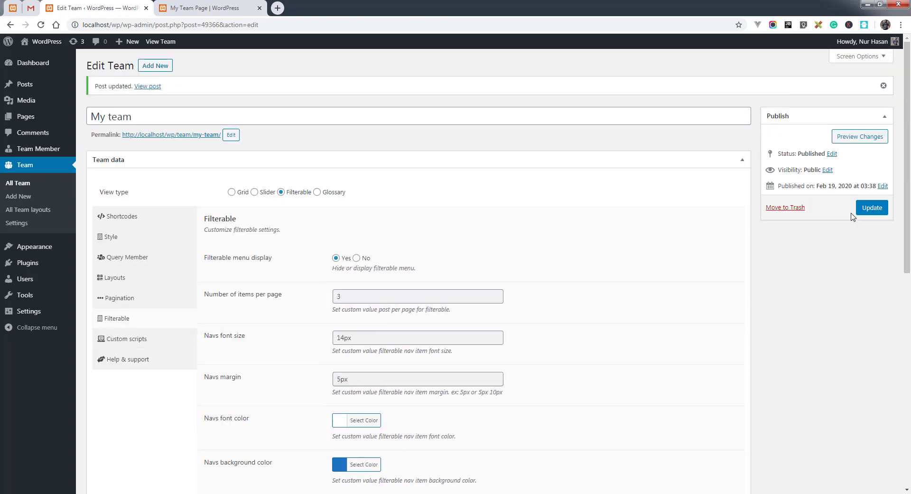
{"action": "left_click", "coordinate": [871, 209]}
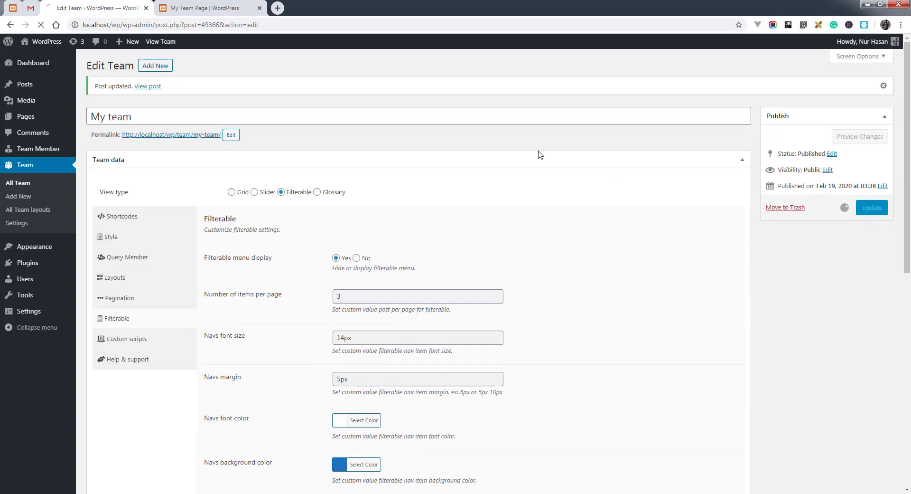
- Reload My Team Page and check the filter dropdown, leaving All selected
{"action": "left_click", "coordinate": [215, 9]}
{"action": "left_click", "coordinate": [41, 25]}
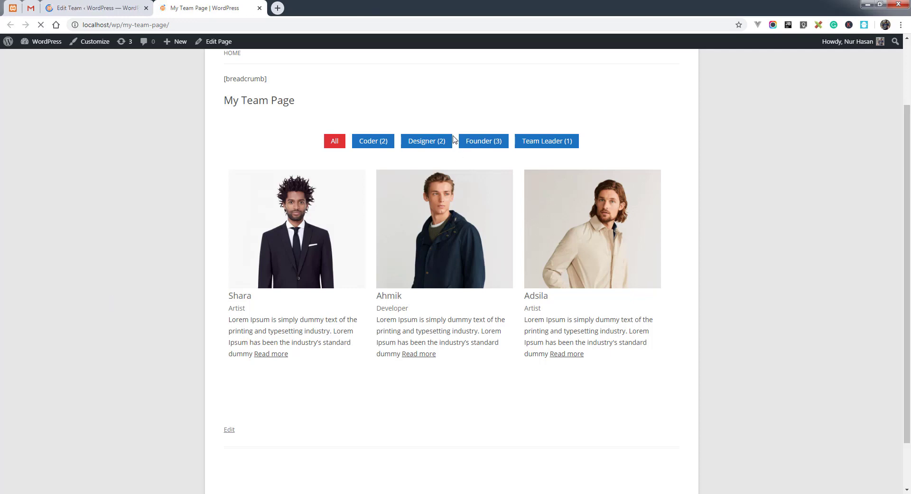
{"action": "left_click", "coordinate": [437, 144]}
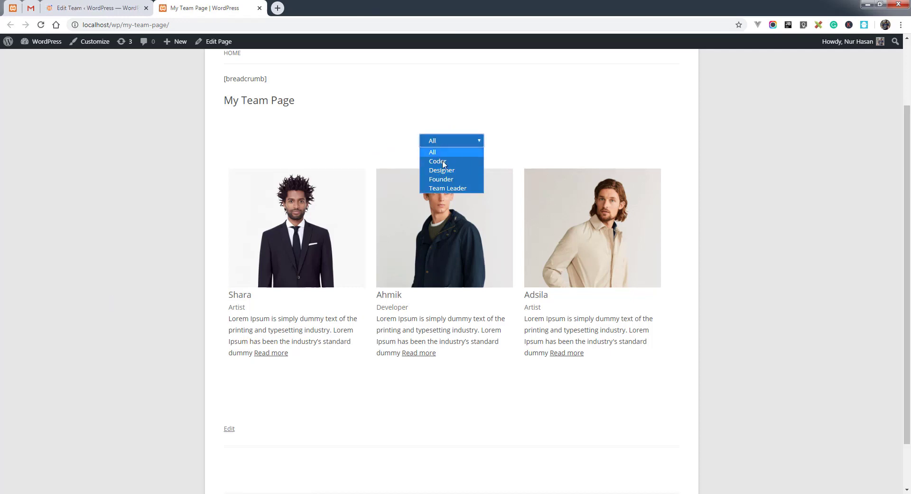
{"action": "left_click", "coordinate": [391, 135]}
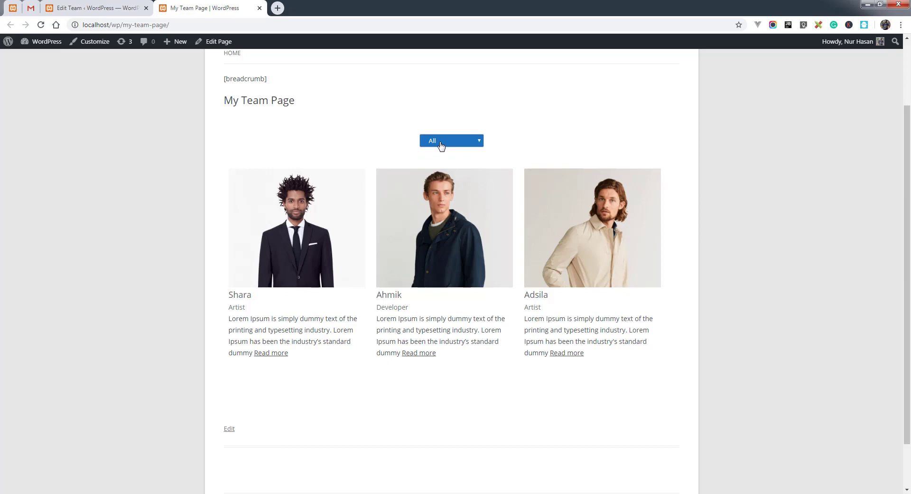
- Return to the team's edit screen and change the custom filter type from Group to Single
{"action": "left_click", "coordinate": [95, 8]}
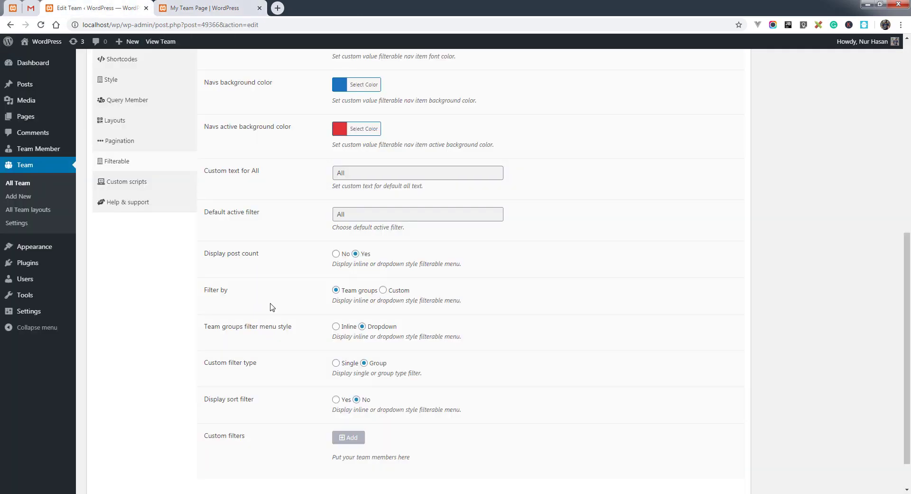
{"action": "left_click", "coordinate": [336, 363]}
{"action": "scroll", "coordinate": [436, 346], "scroll_direction": "down", "scroll_amount": 1}
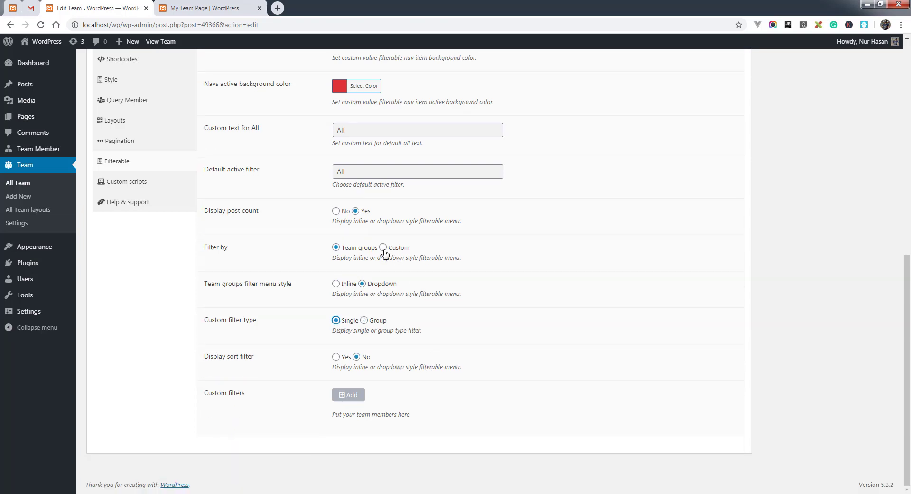